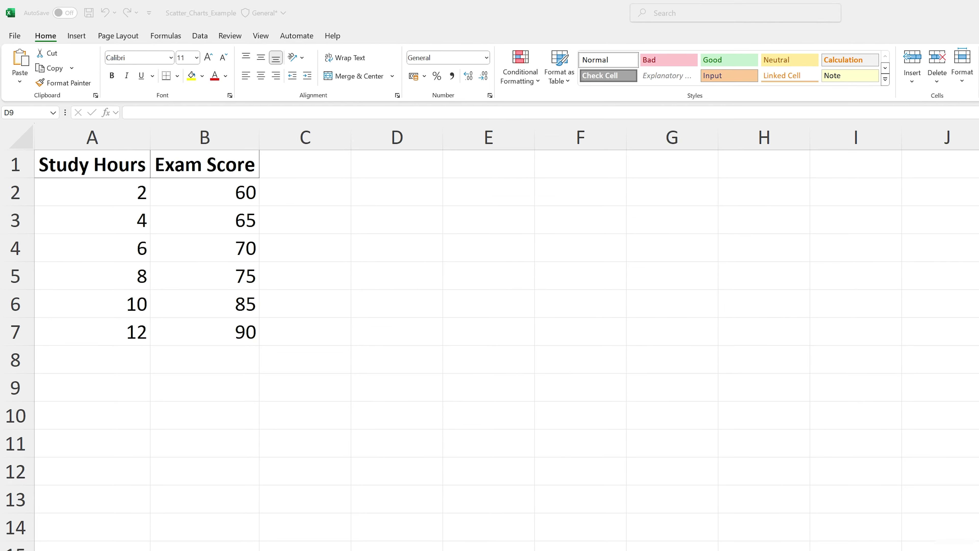
- Widen columns B and A so the Exam Score and Study Hours headers fit
left_click(306, 202)
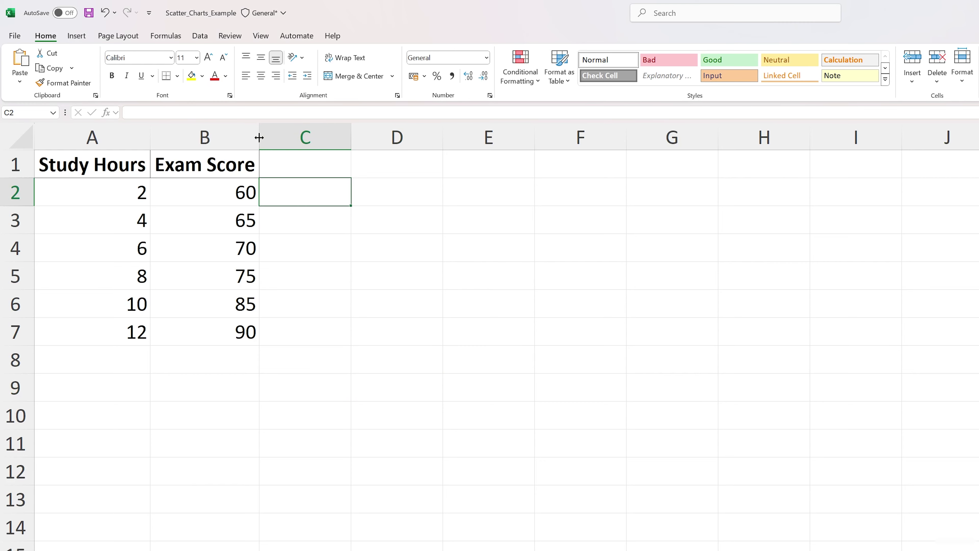
left_click_drag(258, 137, 274, 138)
left_click(213, 403)
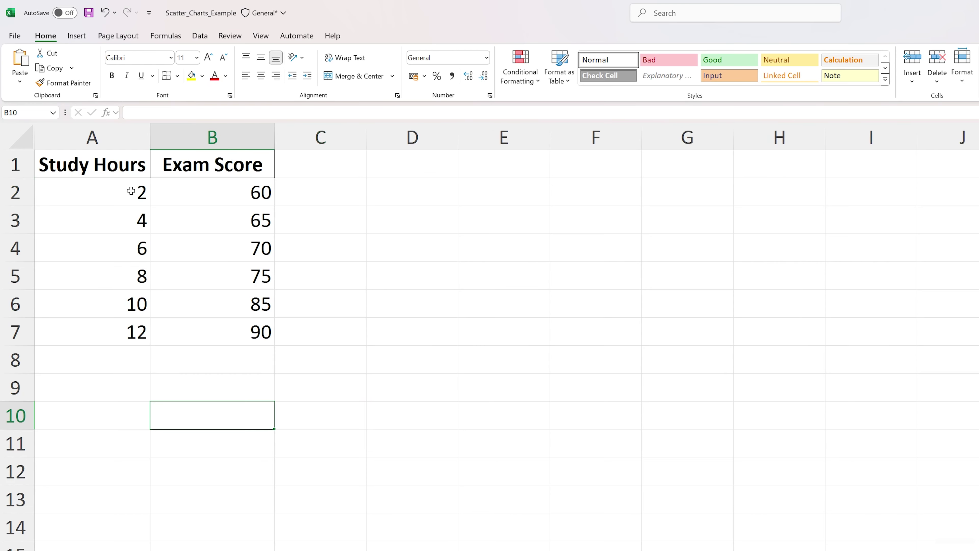
left_click_drag(152, 137, 164, 138)
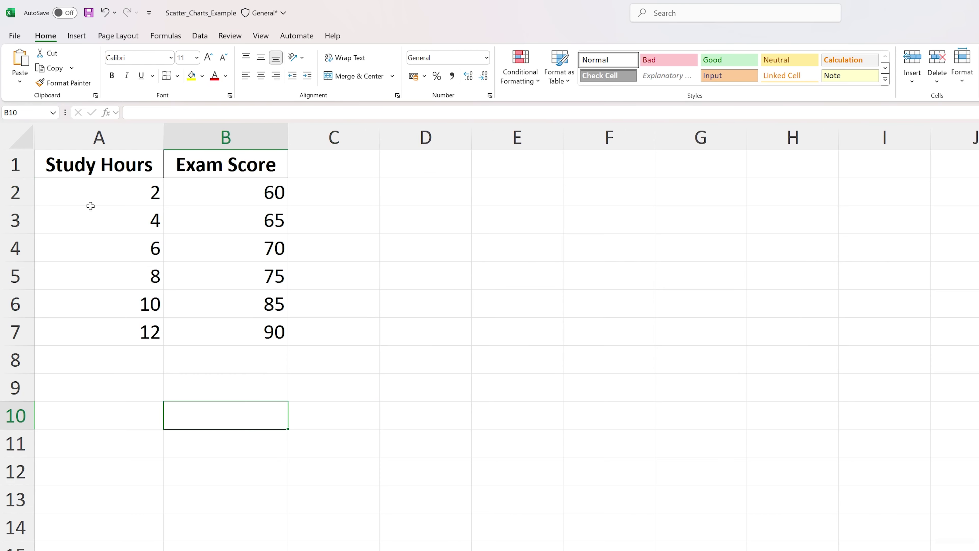
- Point out the Study Hours and Exam Score headers and their first values, including score 60
left_click(88, 166)
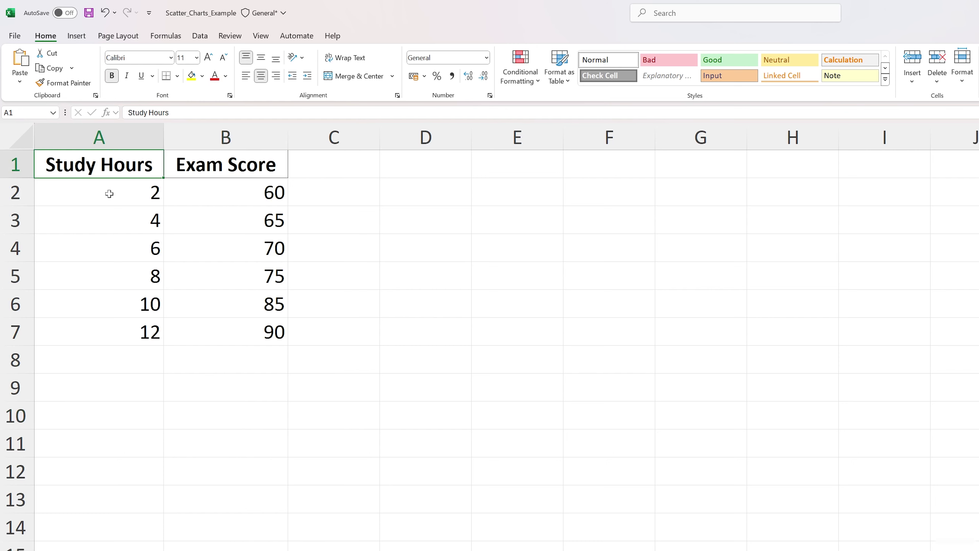
left_click(76, 195)
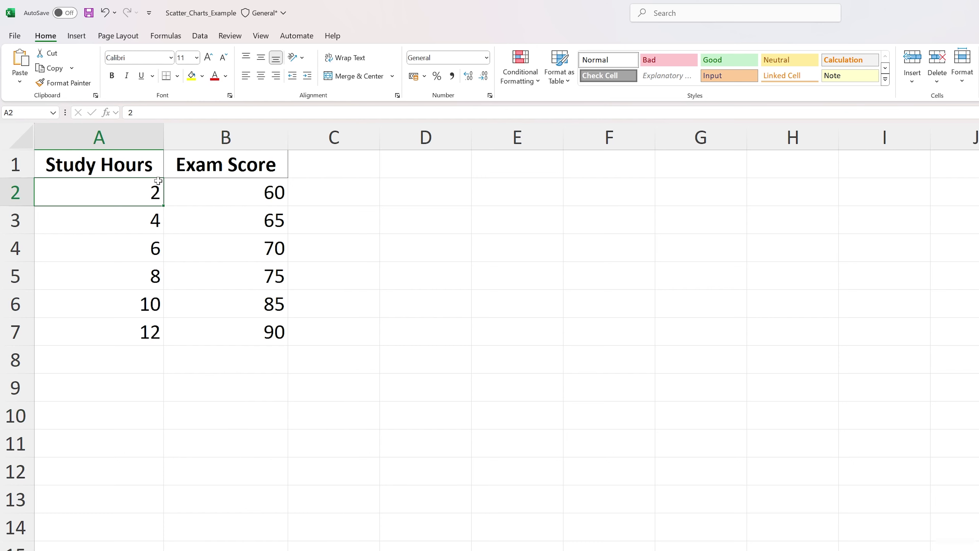
left_click(224, 170)
left_click(183, 187)
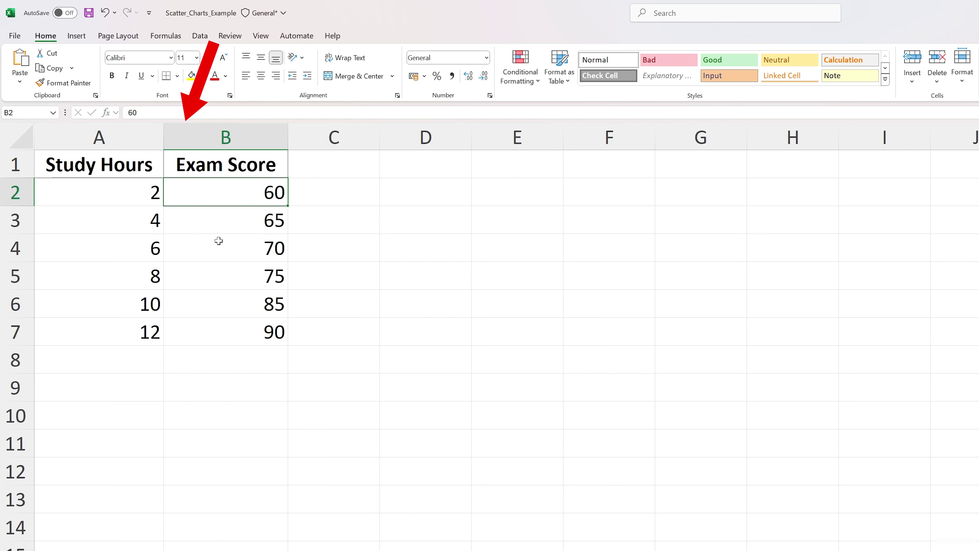
left_click(219, 223)
left_click(122, 219)
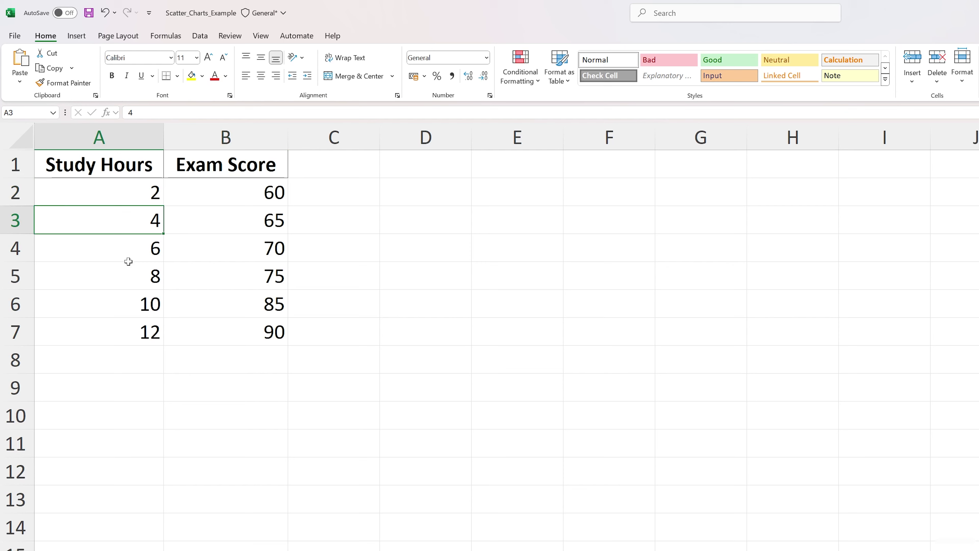
- Step through the remaining values: 12 study hours and exam scores of 90, 75 and 65
left_click(121, 336)
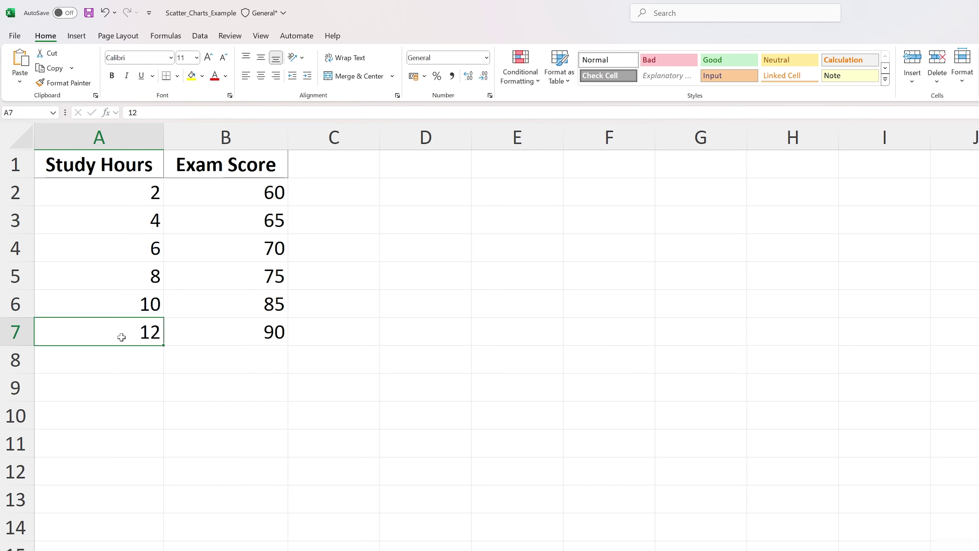
left_click(207, 231)
left_click(236, 311)
left_click(218, 329)
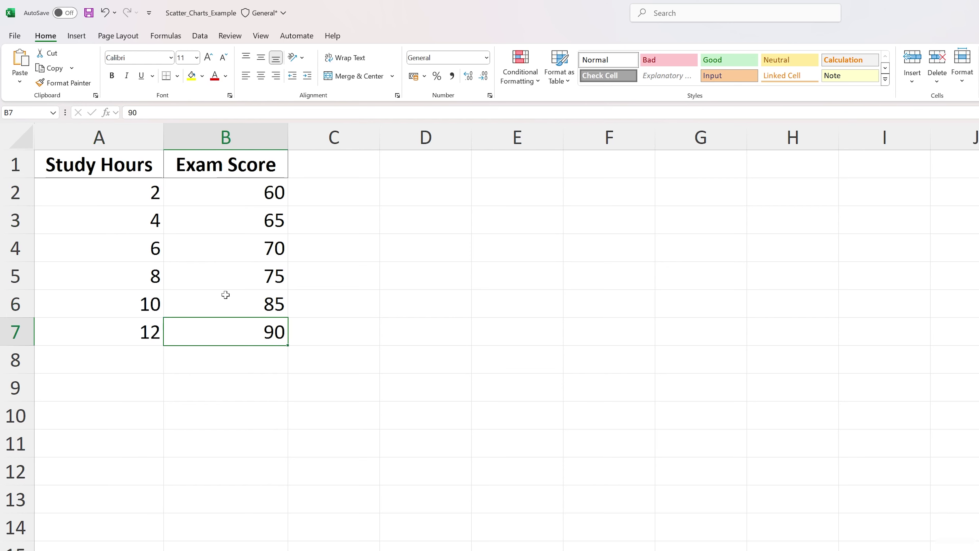
left_click(231, 285)
left_click(247, 219)
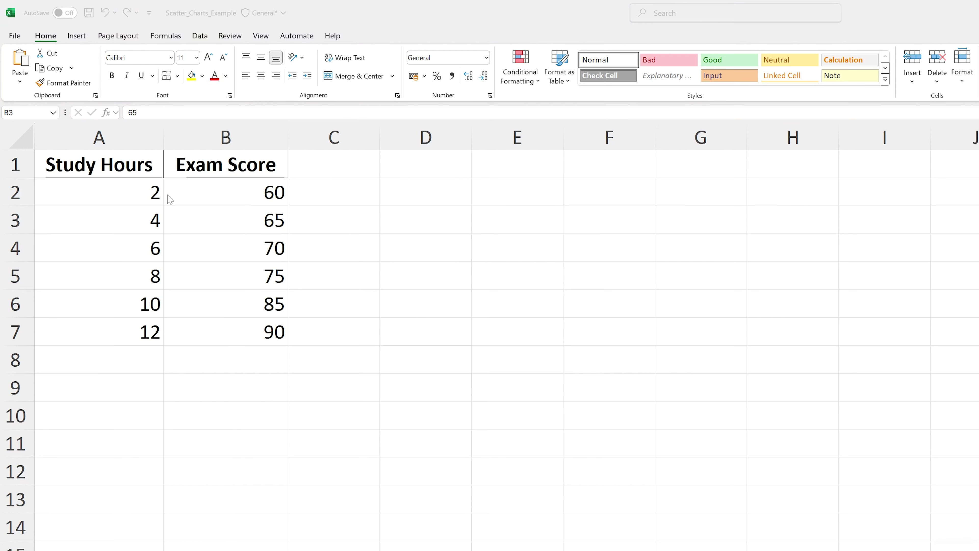
left_click(115, 223)
- Select A1:B7 and insert a basic Scatter chart plotting the six score–hour pairs
left_click_drag(249, 332, 114, 166)
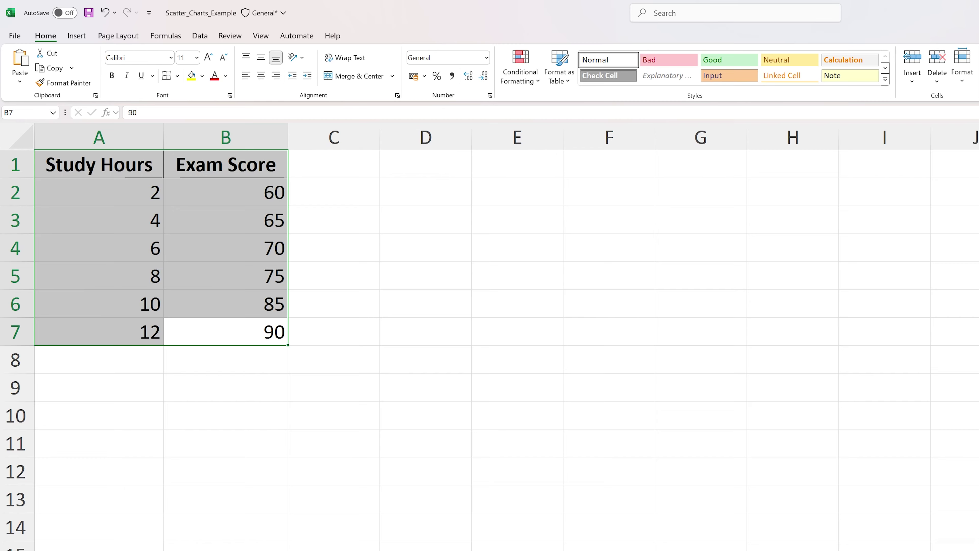
left_click(84, 39)
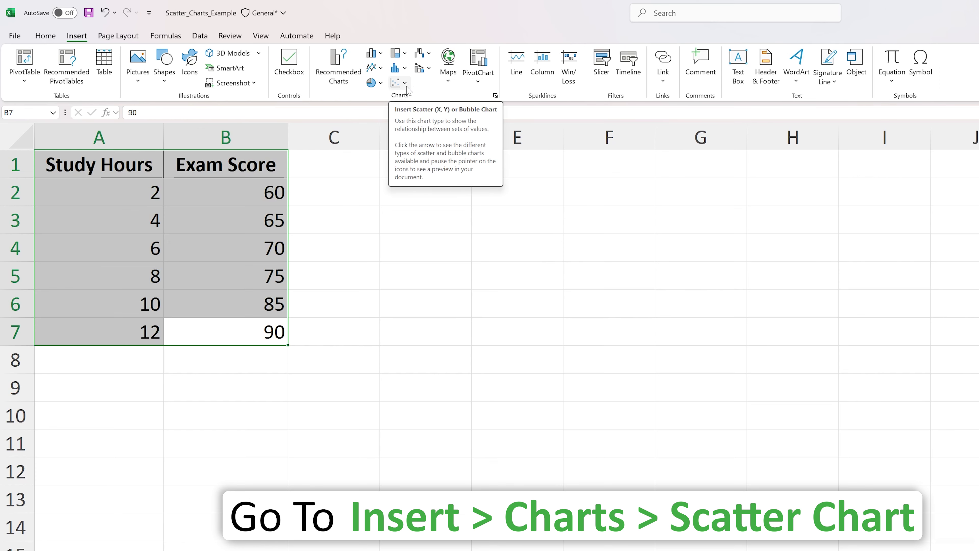
left_click(399, 83)
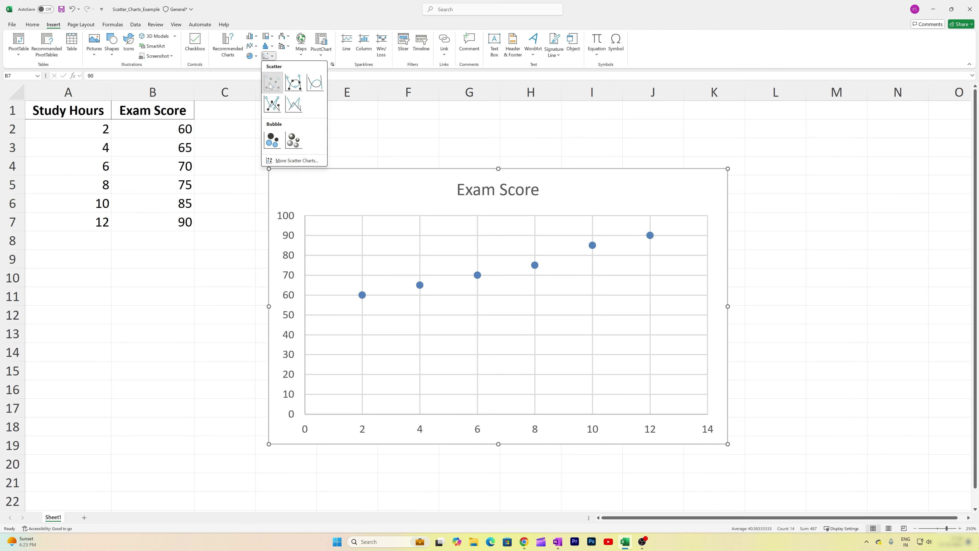
left_click(271, 82)
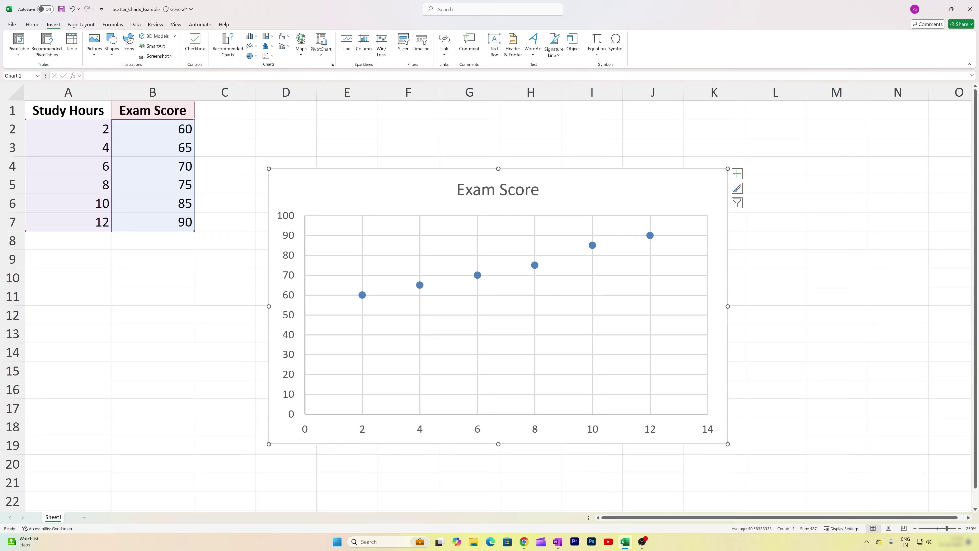
- Select the scatter chart and look through its Chart Design and Format tabs
left_click(287, 130)
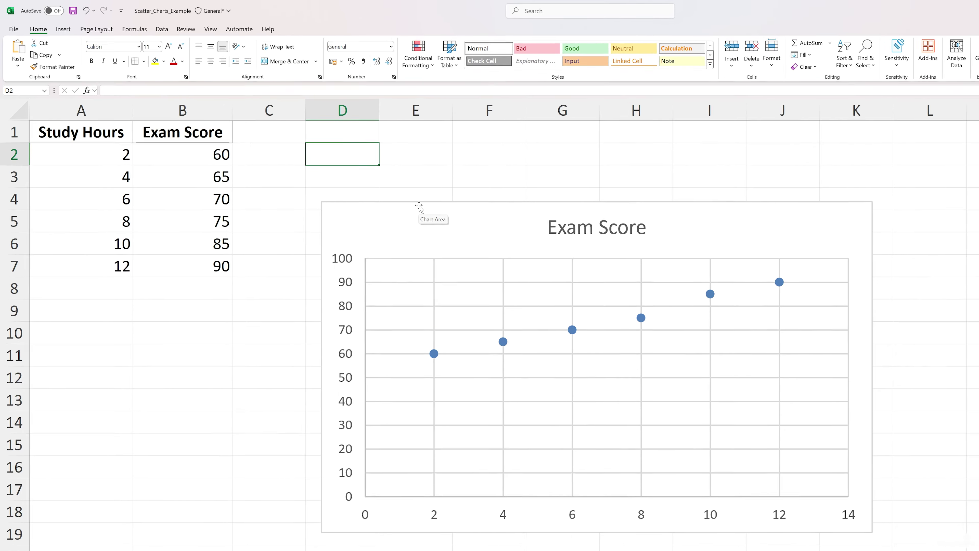
left_click(351, 172)
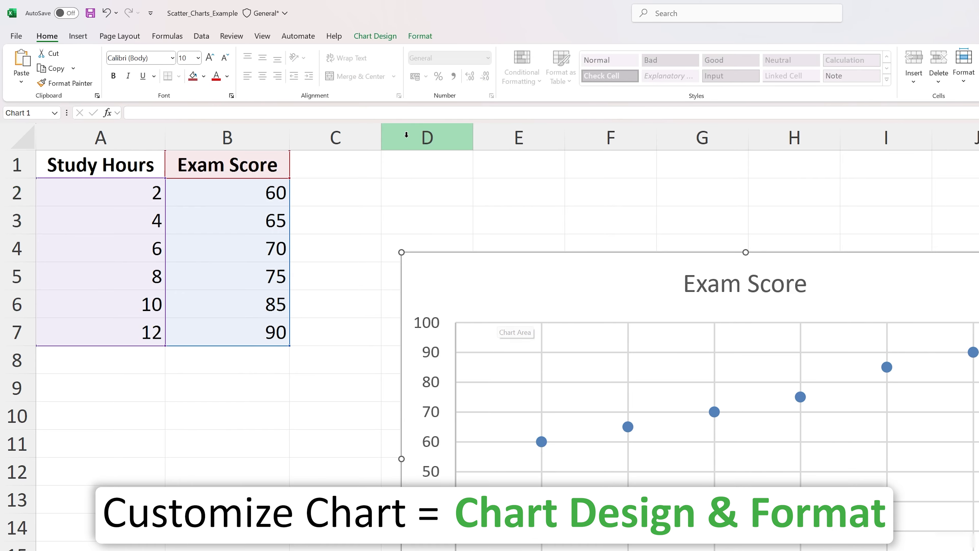
left_click(380, 37)
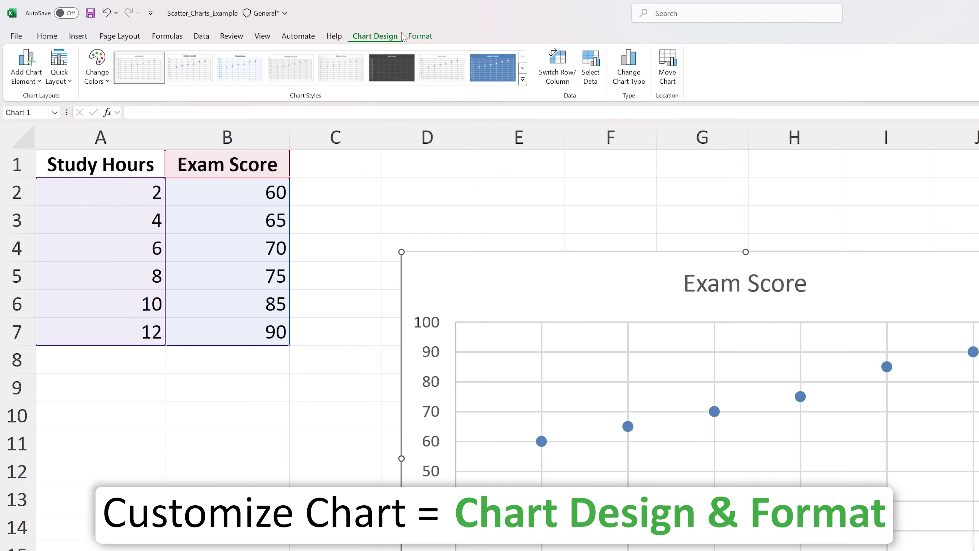
left_click(412, 39)
left_click(375, 36)
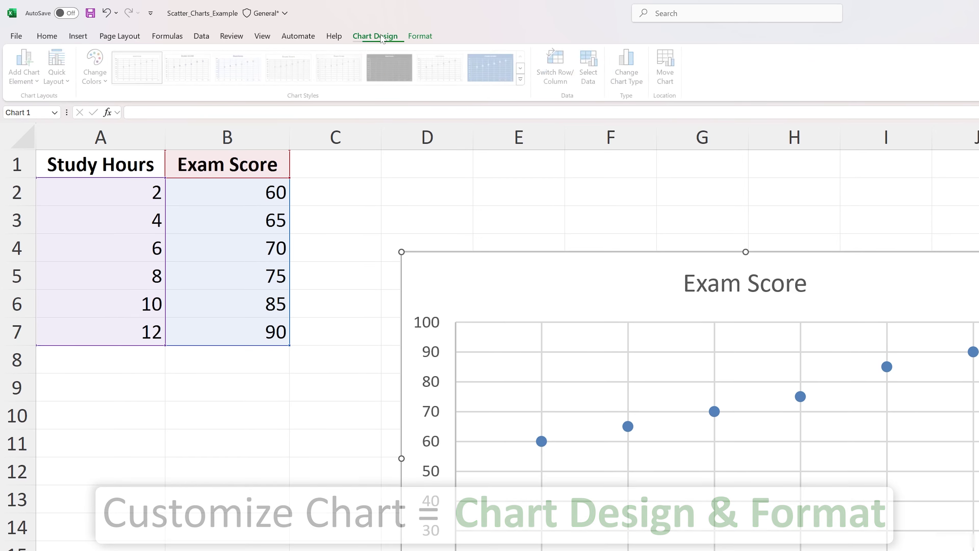
- Preview Change Colors and Quick Layout presets, closing both without applying any
left_click(97, 66)
left_click(119, 122)
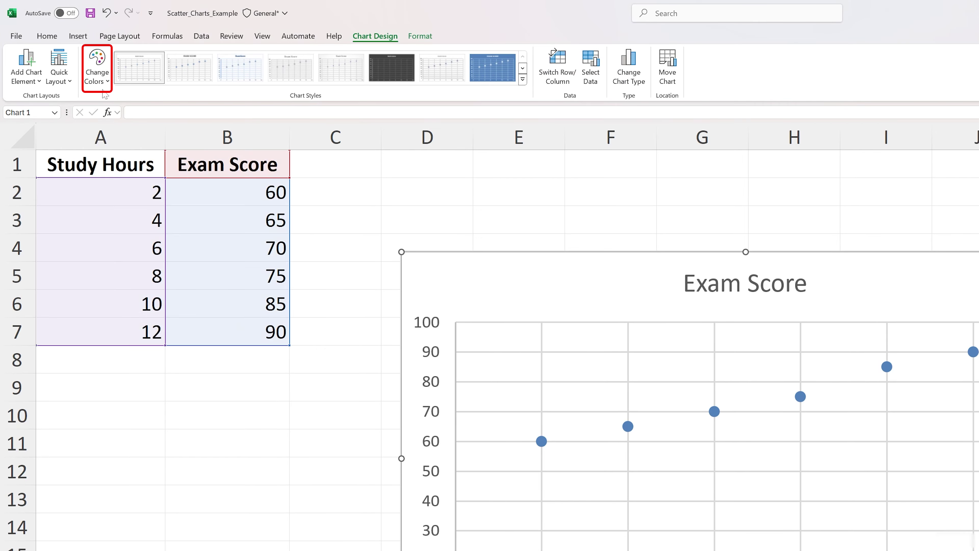
left_click(59, 69)
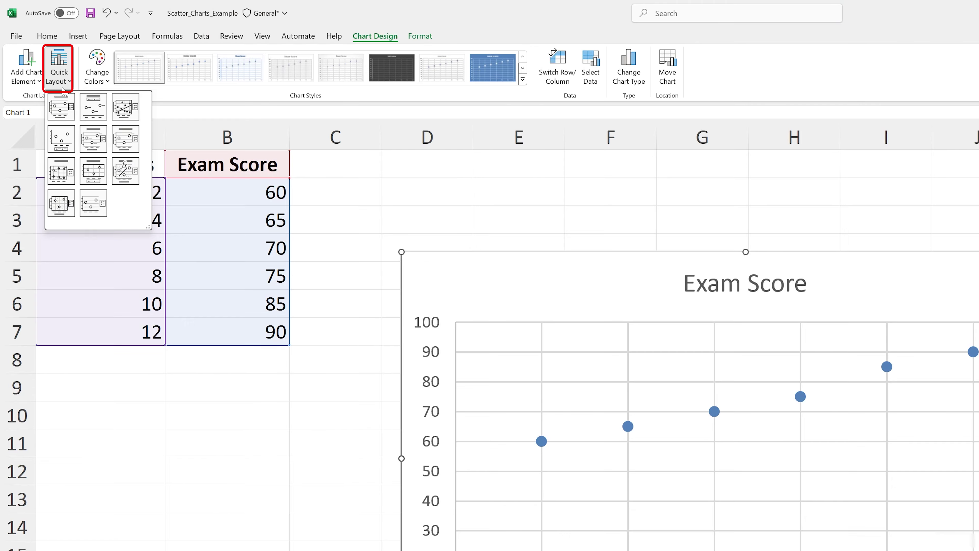
left_click(224, 461)
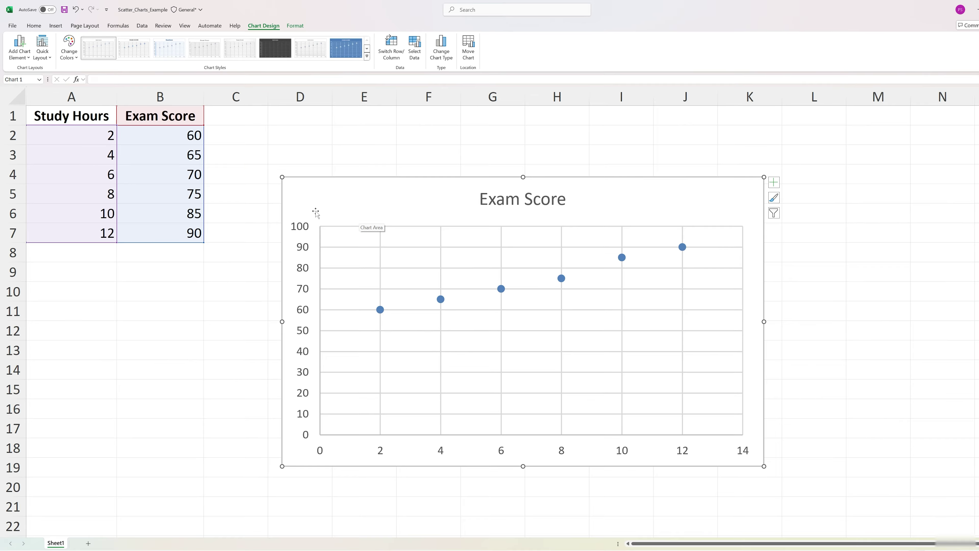
left_click(651, 502)
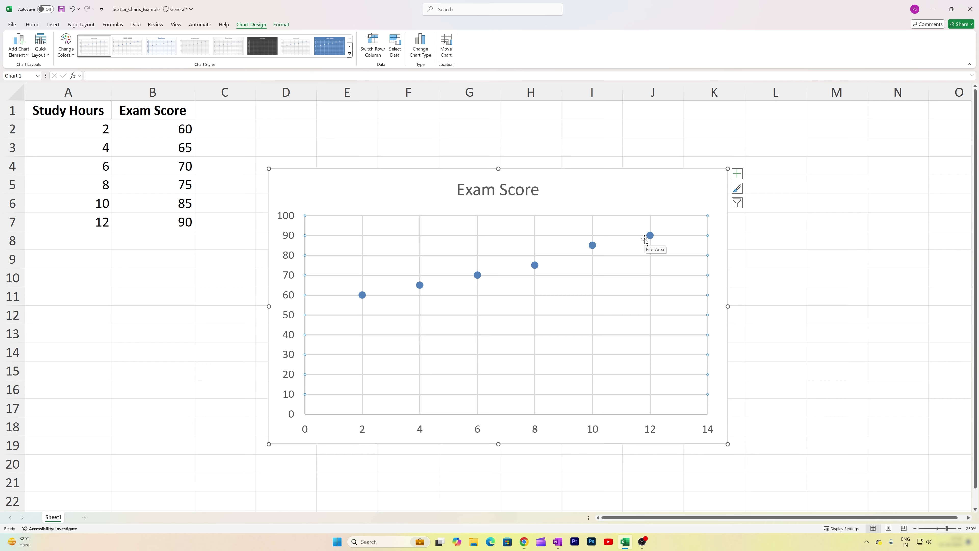
- Shrink the scatter chart from its lower-left corner and move it up and right, clear of the table
left_click_drag(269, 444, 342, 394)
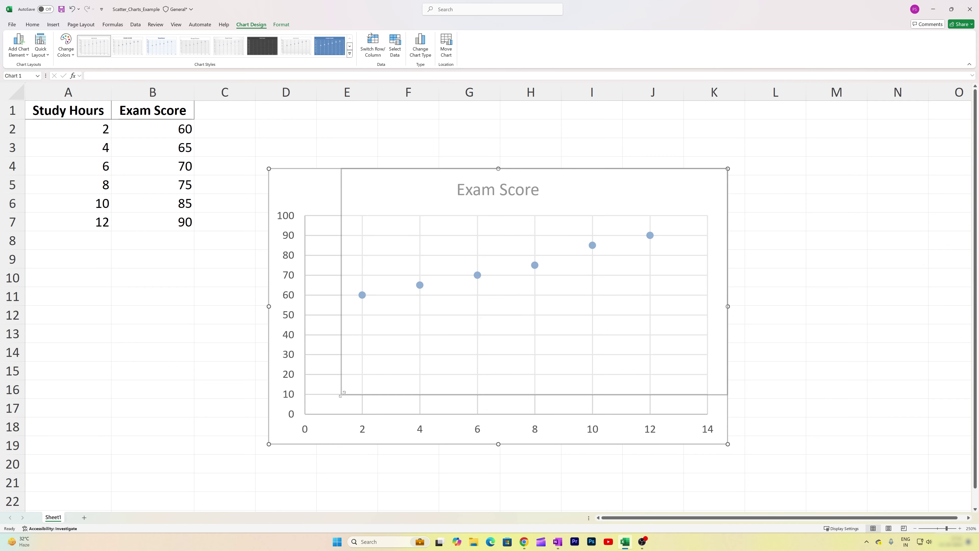
left_click_drag(582, 173, 884, 133)
left_click(435, 153)
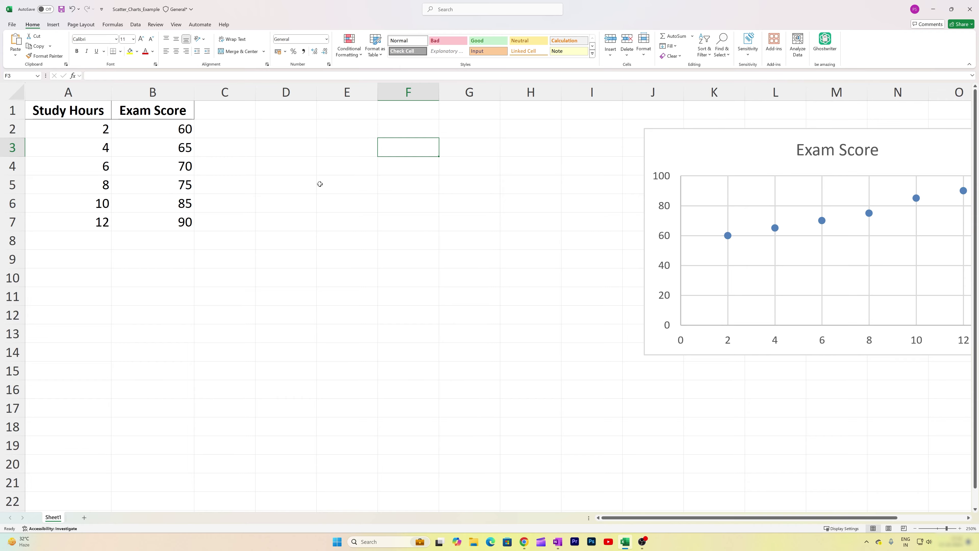
- Insert a Scatter with Smooth Lines chart from A1:B7 and drag it to the left
left_click(174, 223)
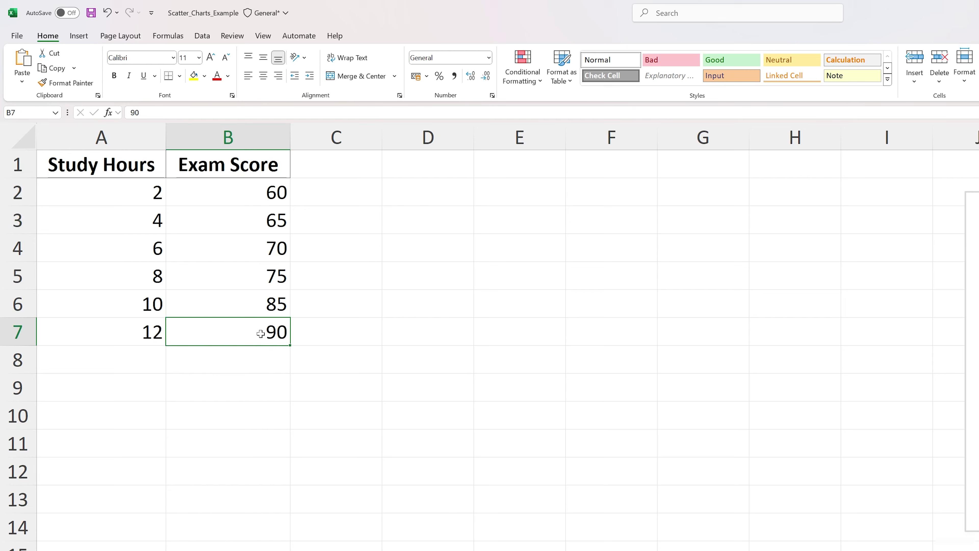
left_click_drag(261, 334, 116, 166)
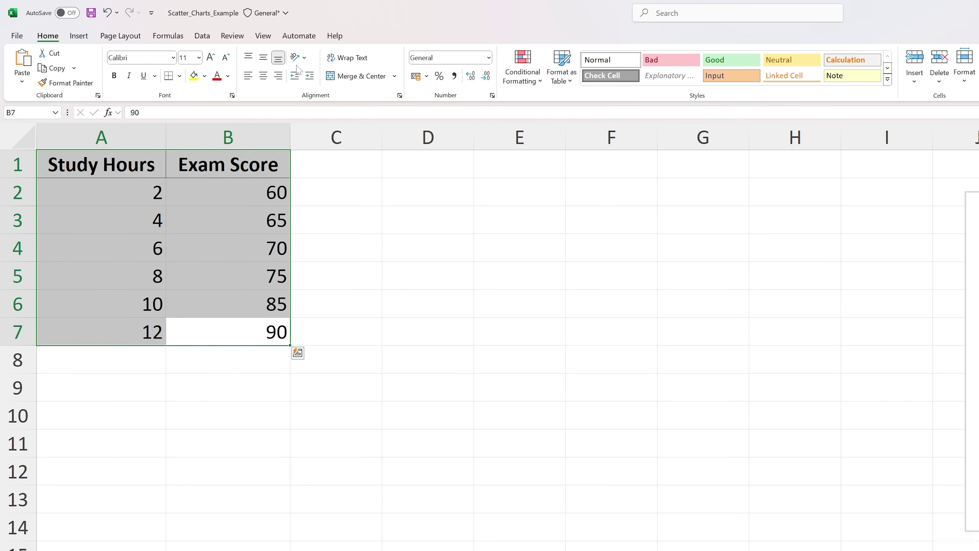
left_click(78, 36)
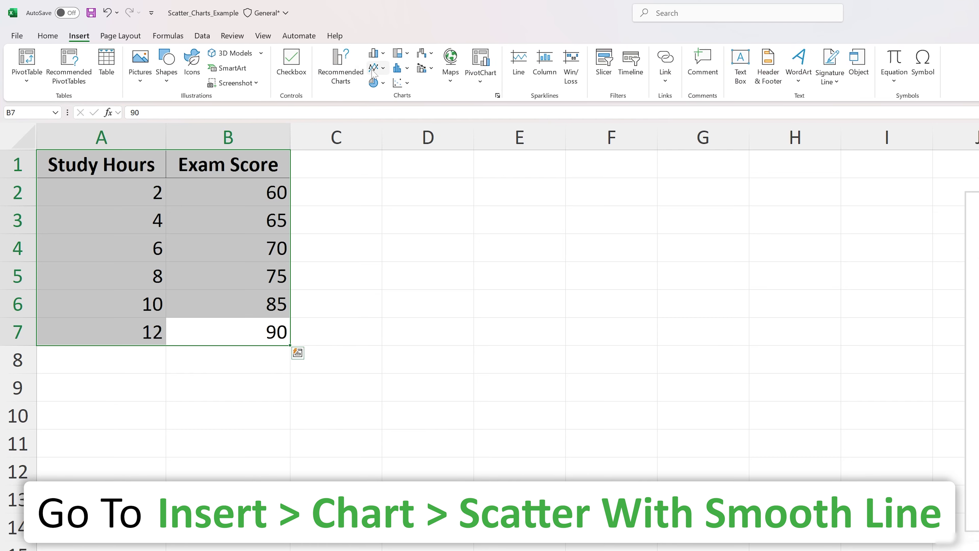
left_click(409, 88)
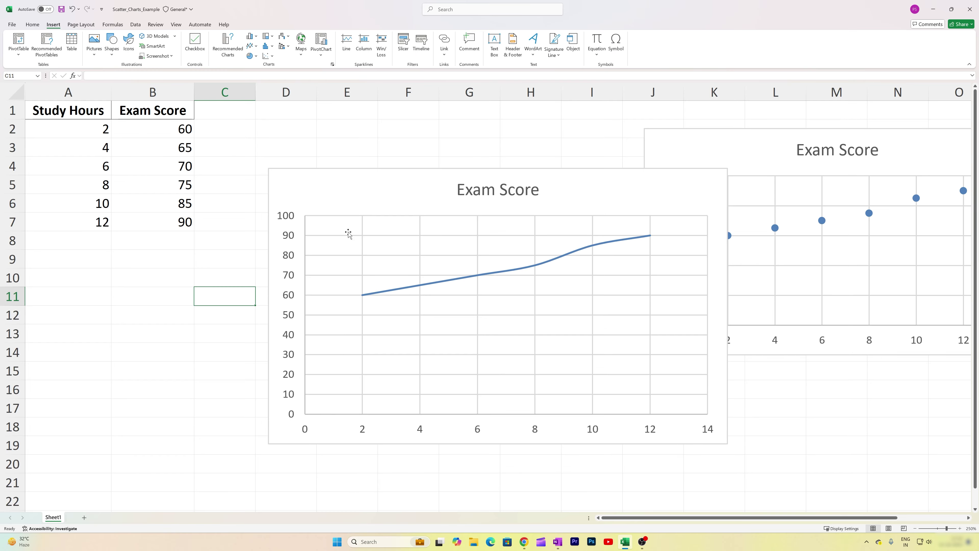
left_click(404, 175)
left_click_drag(405, 175, 363, 171)
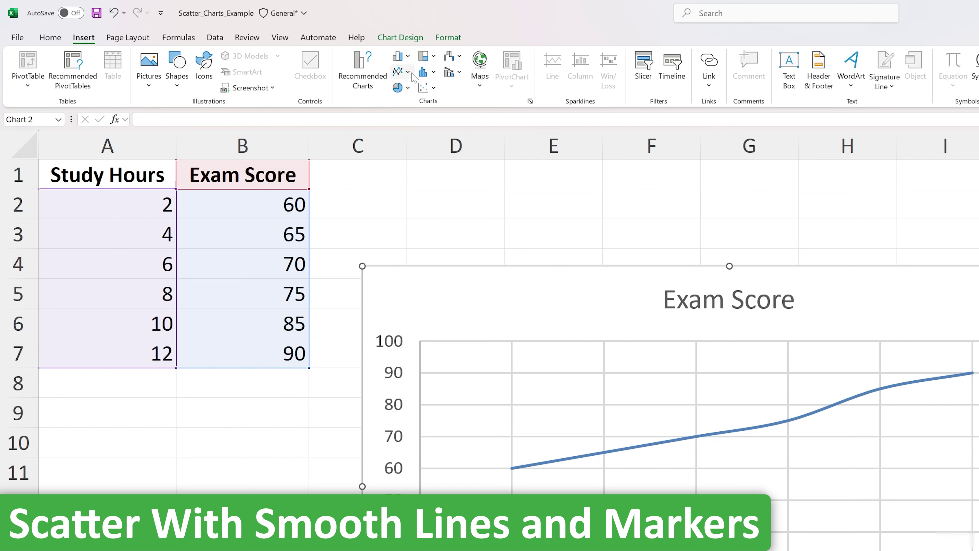
- Switch the chart to Smooth Lines and Markers, shrink it, and set it beneath the dot-only scatter
left_click(427, 88)
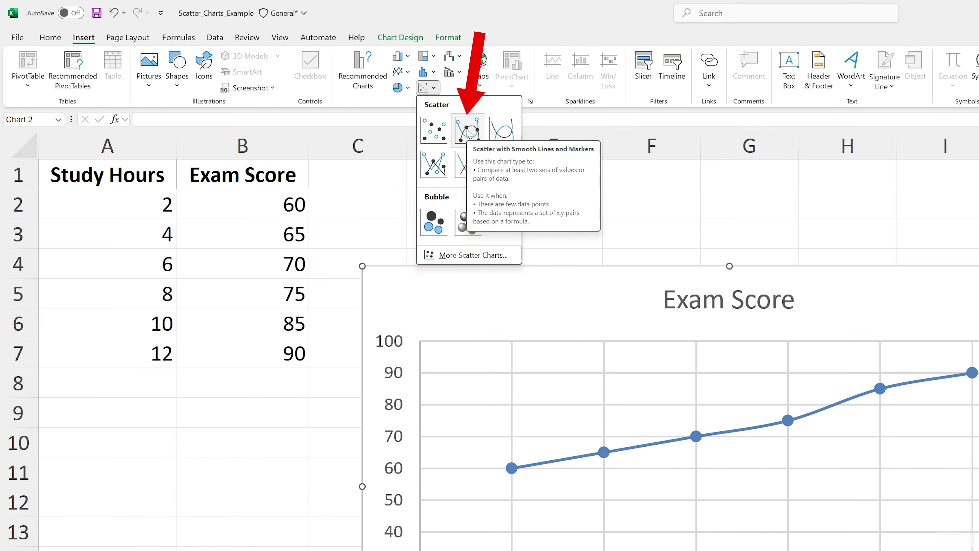
left_click(467, 132)
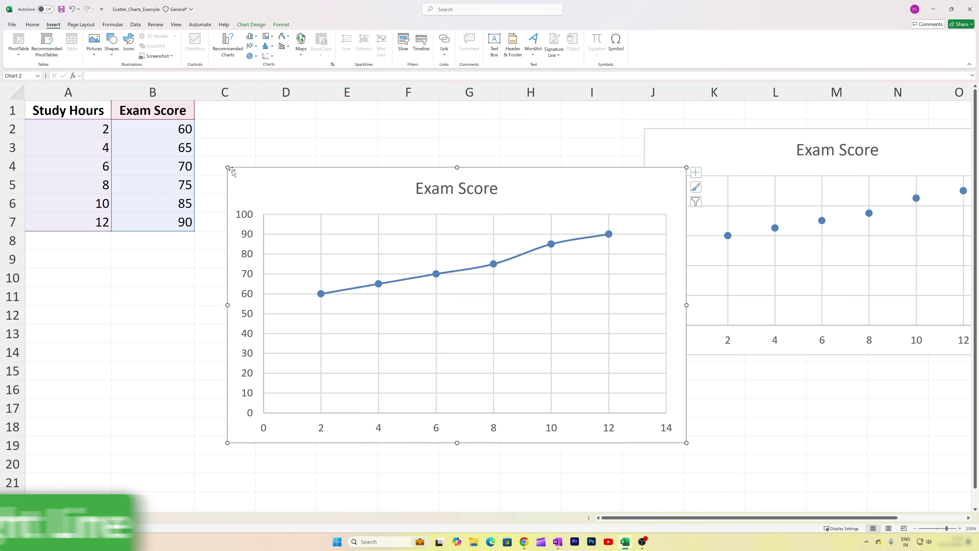
left_click_drag(231, 171, 339, 224)
left_click_drag(435, 227, 683, 316)
left_click_drag(682, 316, 781, 294)
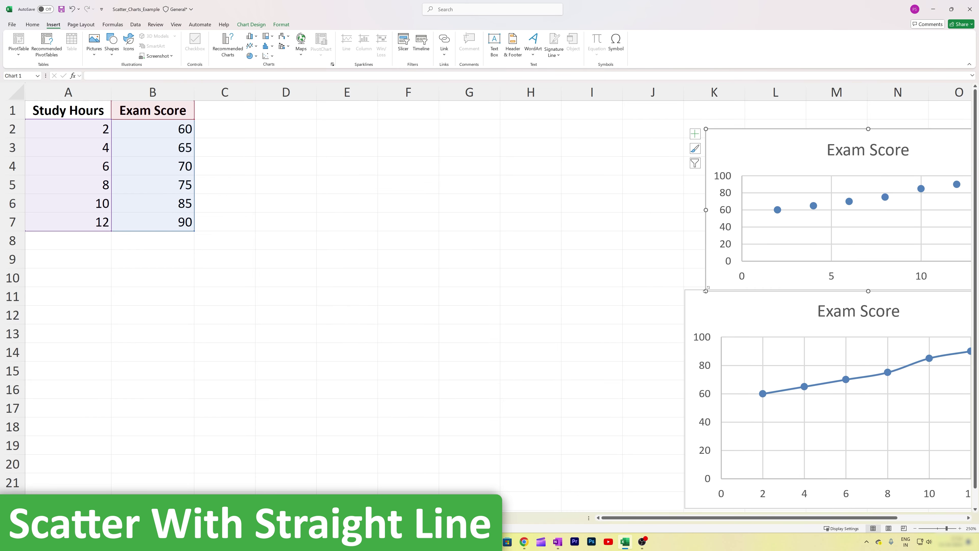
key("Escape")
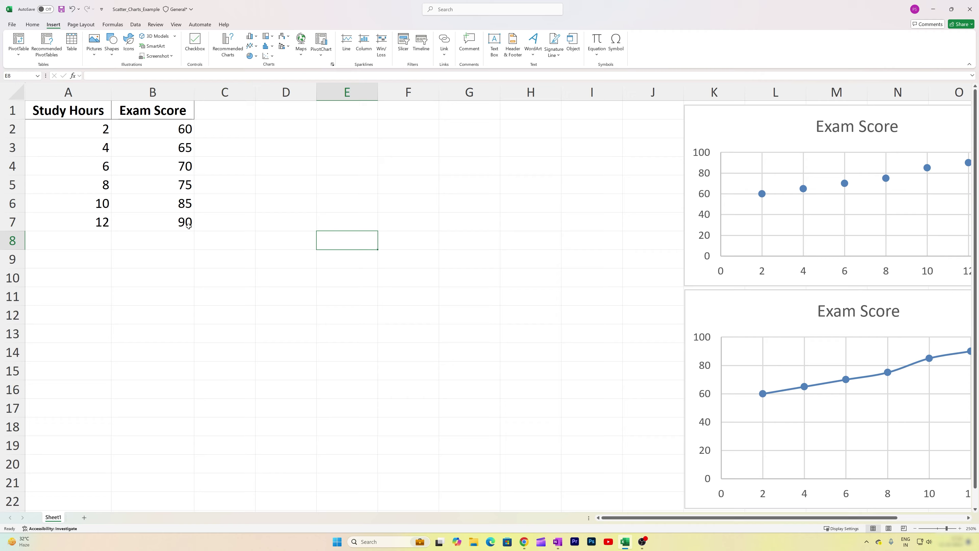
- Select A1:B7 and insert a Scatter with Straight Lines chart
left_click_drag(189, 222, 36, 101)
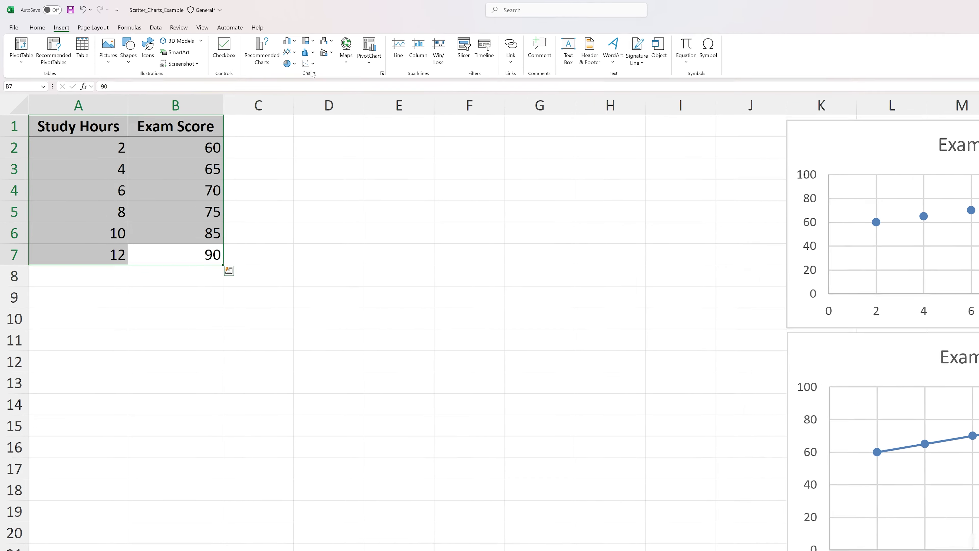
left_click(411, 83)
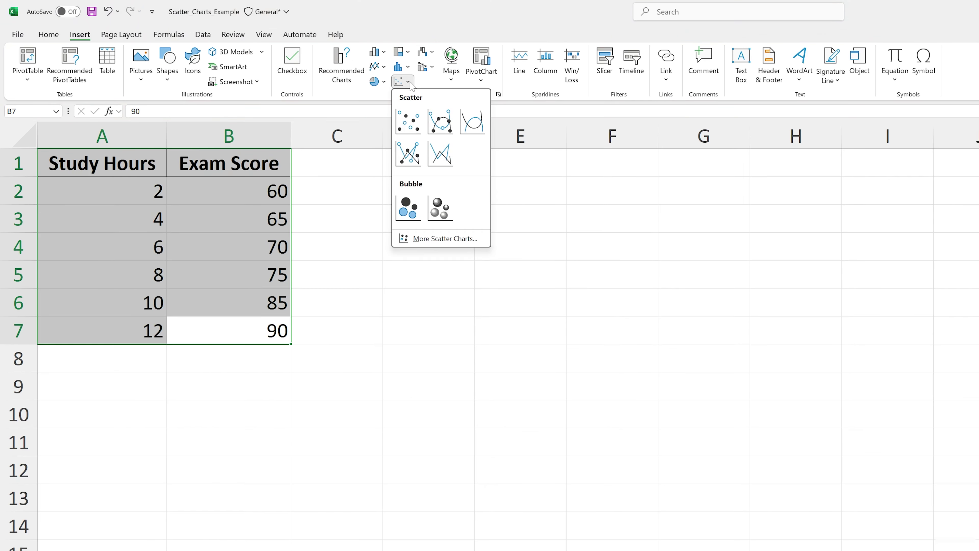
left_click(412, 84)
left_click(414, 84)
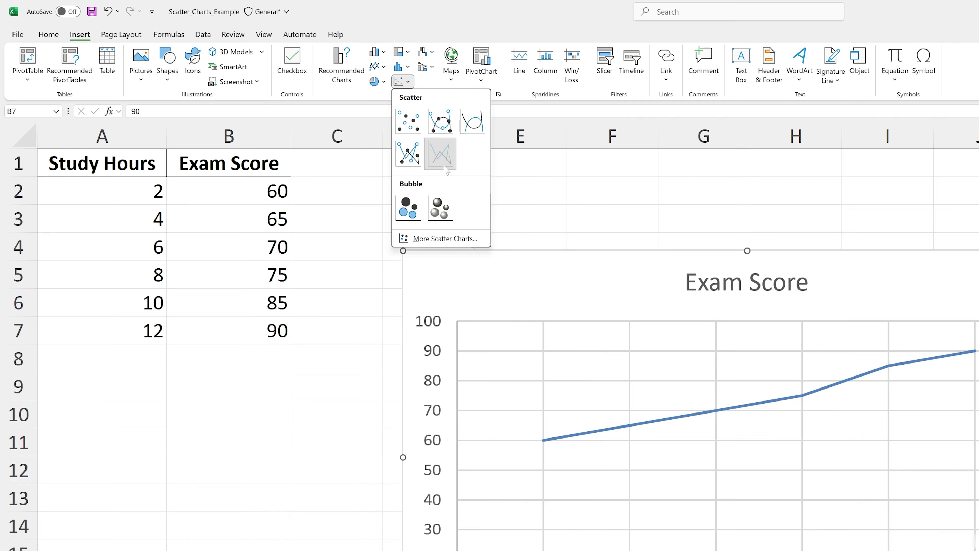
left_click(443, 164)
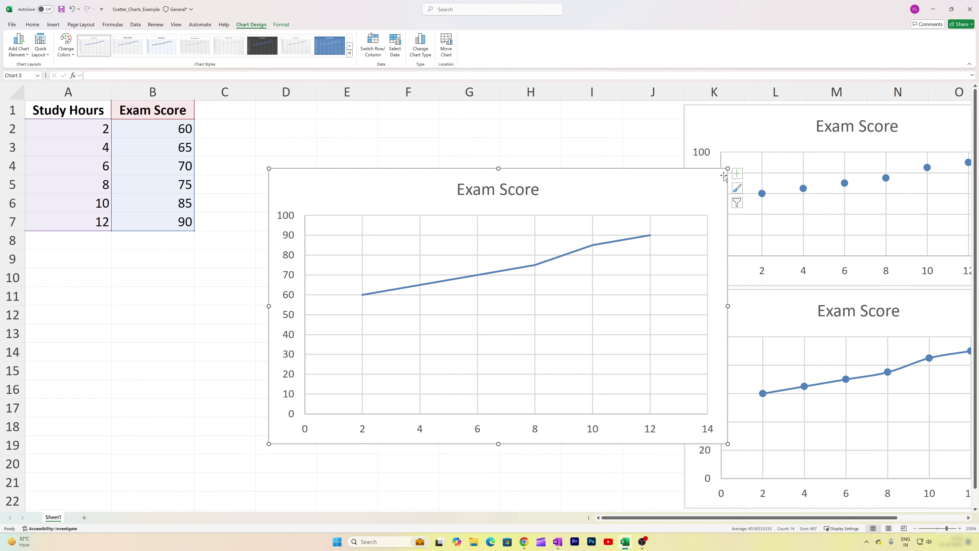
- Shrink the straight-line chart and move it up to the top centre
left_click_drag(727, 168, 635, 203)
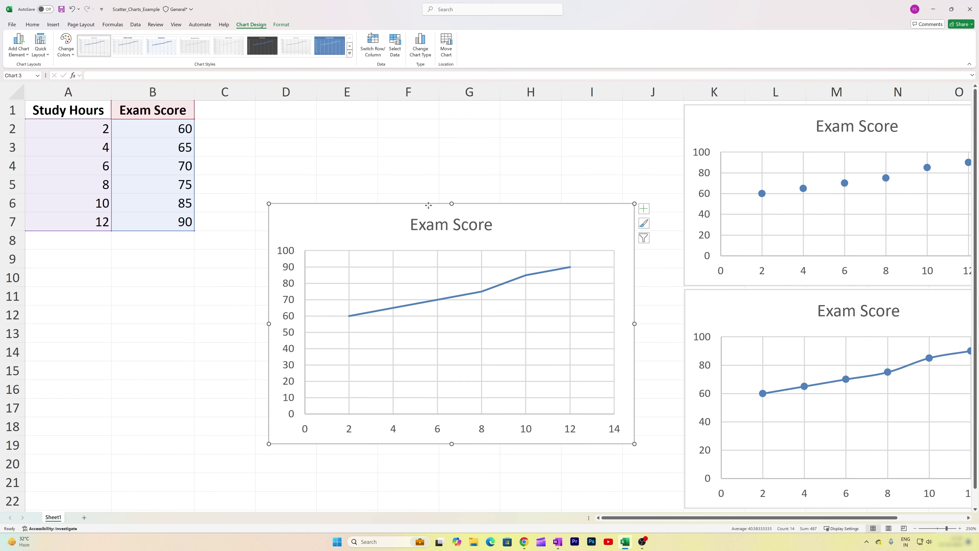
left_click_drag(428, 206, 428, 104)
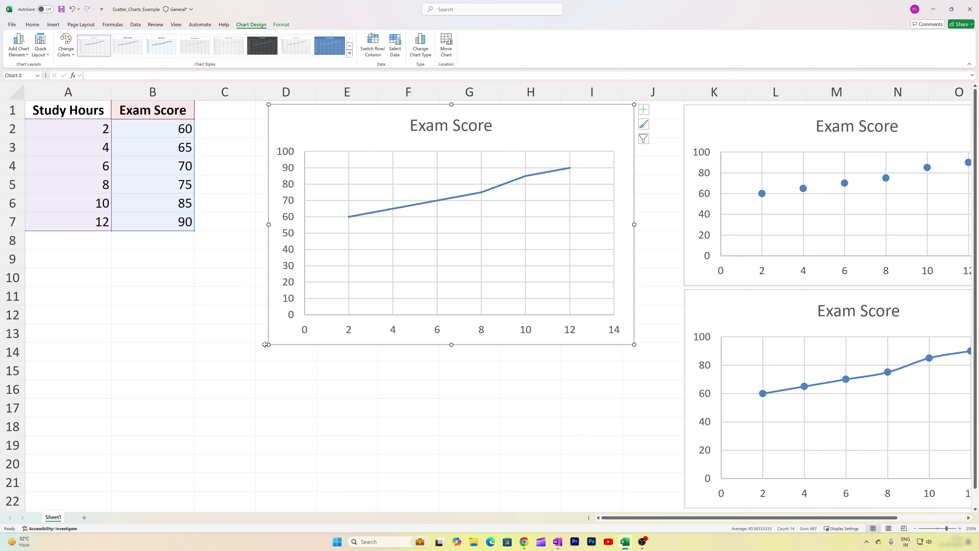
left_click_drag(271, 339, 298, 319)
- Move the smooth-marker chart beneath the straight-line chart, then reselect the straight-line chart
left_click_drag(733, 299, 346, 328)
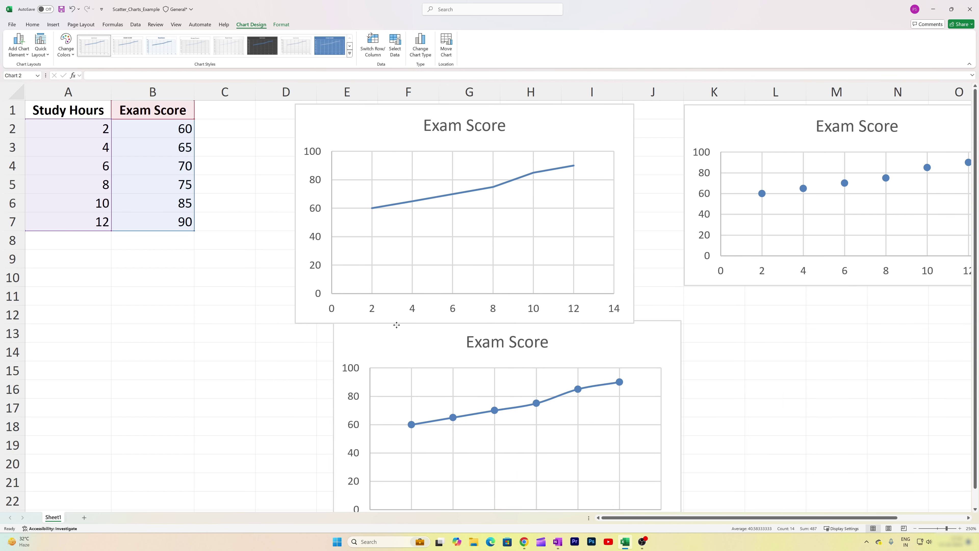
left_click(424, 203)
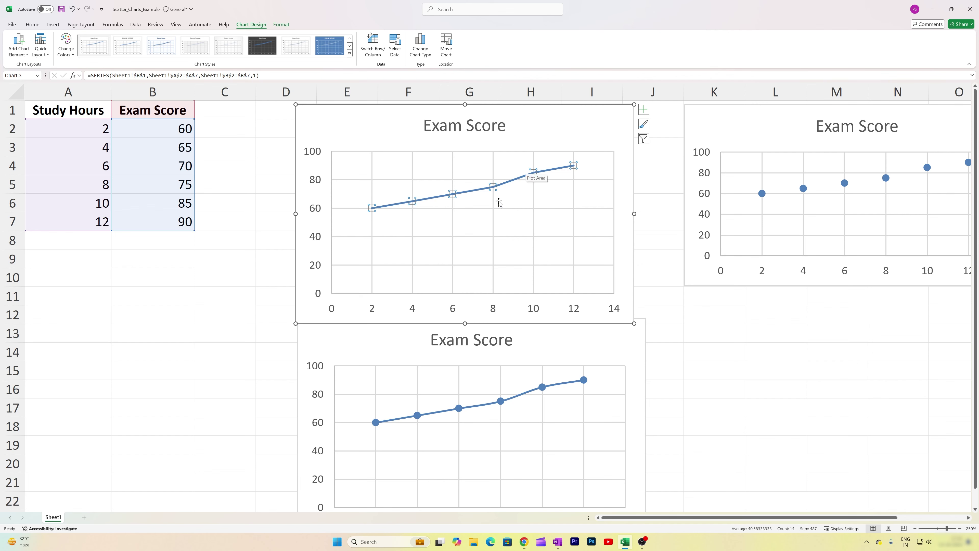
left_click(517, 397)
left_click(440, 166)
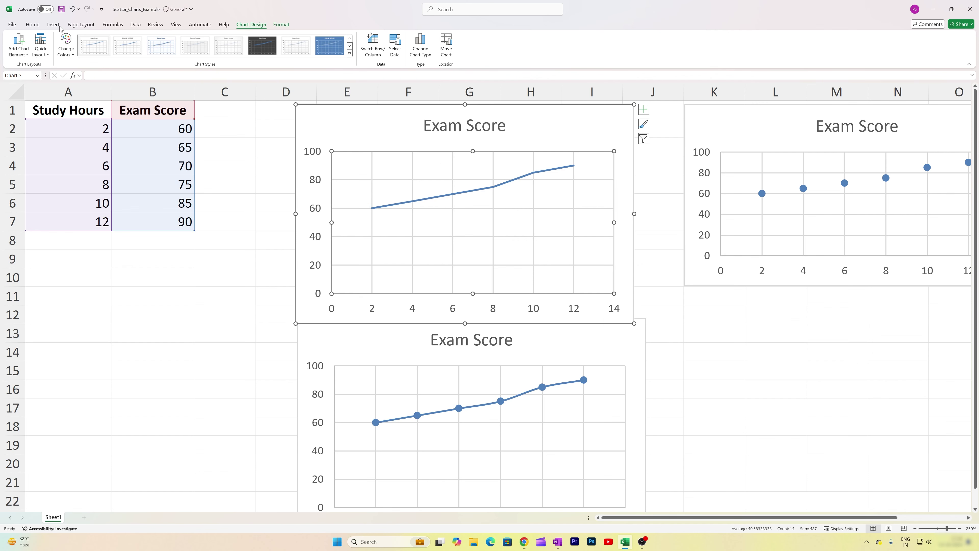
left_click(53, 24)
left_click(269, 56)
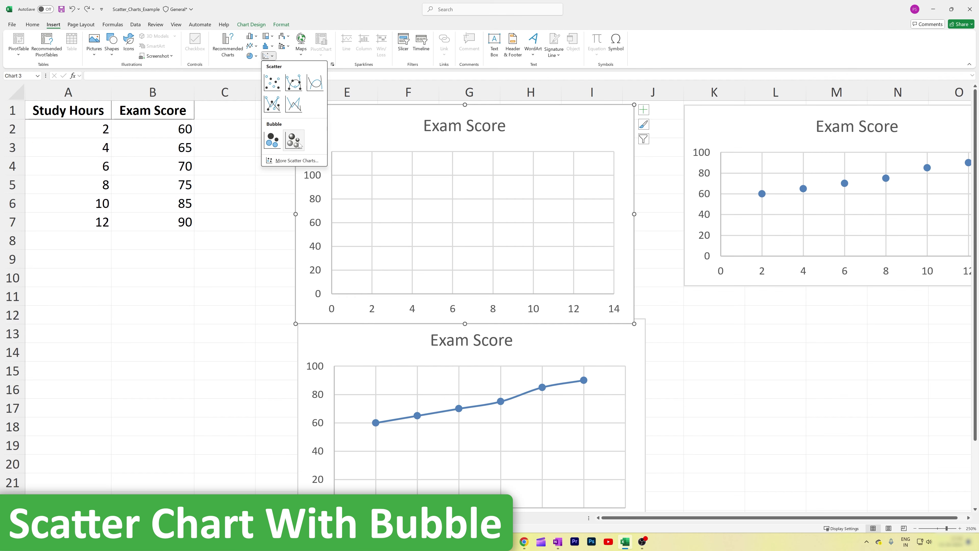
- Give the straight-line chart markers, place it under the dot-only scatter, and centre the smooth-marker chart
left_click(344, 133)
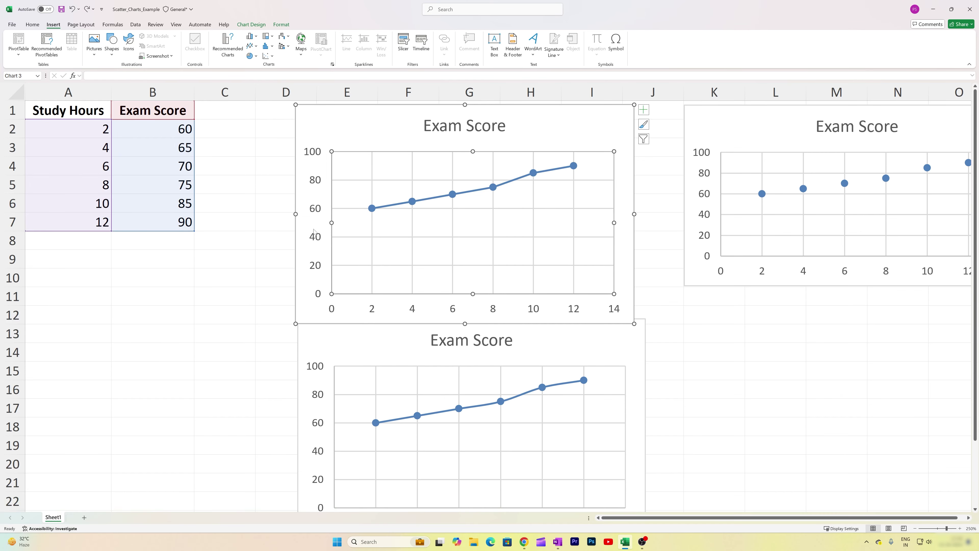
left_click_drag(382, 195, 770, 395)
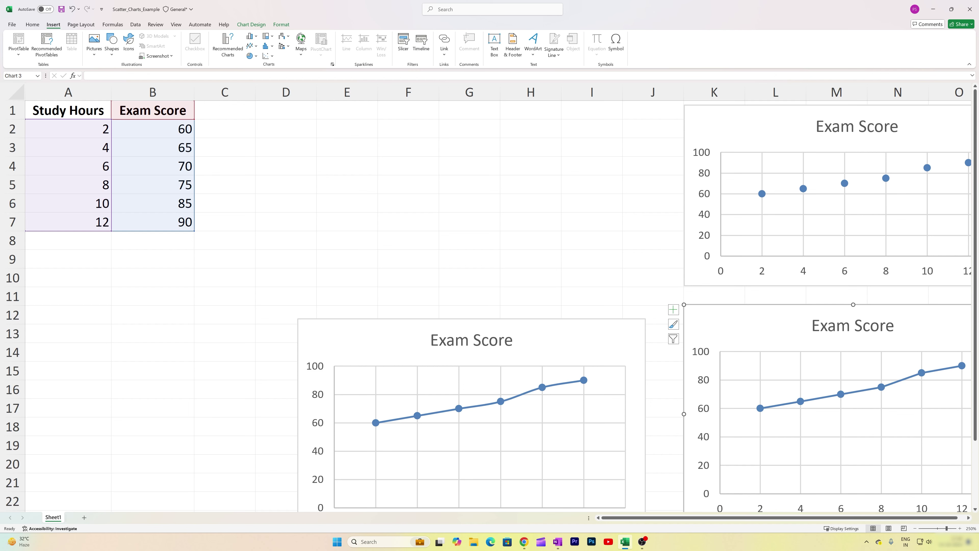
left_click_drag(579, 339, 590, 279)
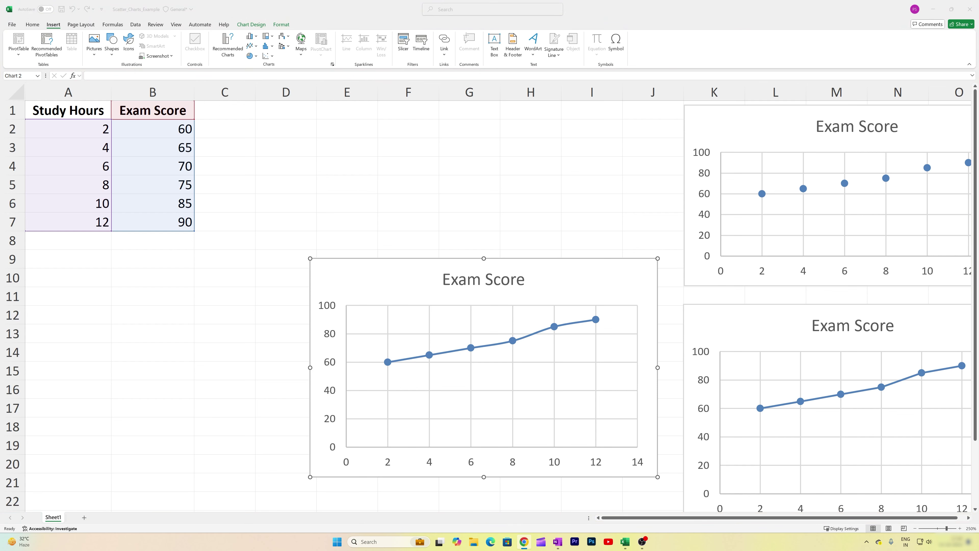
- Paste the Tutoring Hours (Bubble Size) column with values 1–6 into column C, then select all three columns
type("Tutoring Hours (Bubble Size) 1 2 3 4 5 6")
left_click(429, 201)
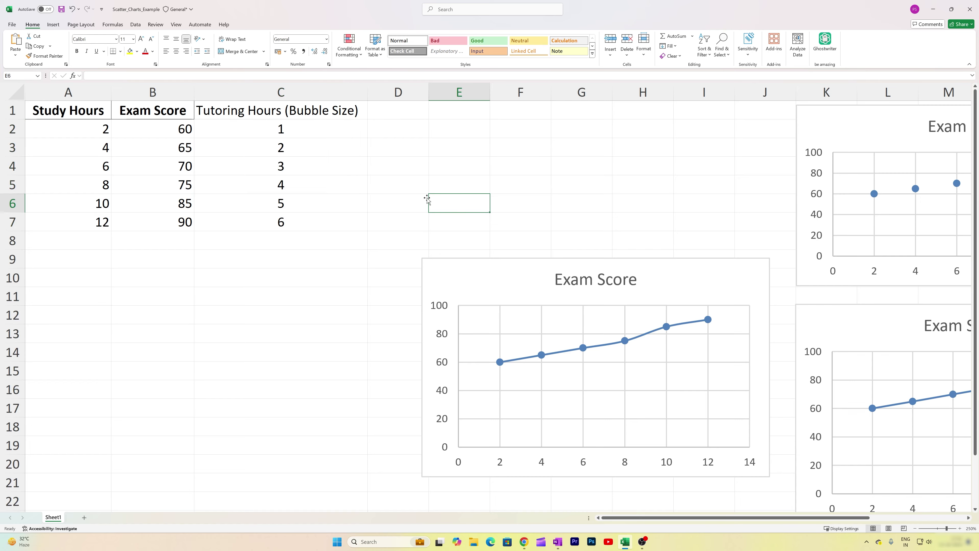
left_click_drag(364, 225, 65, 112)
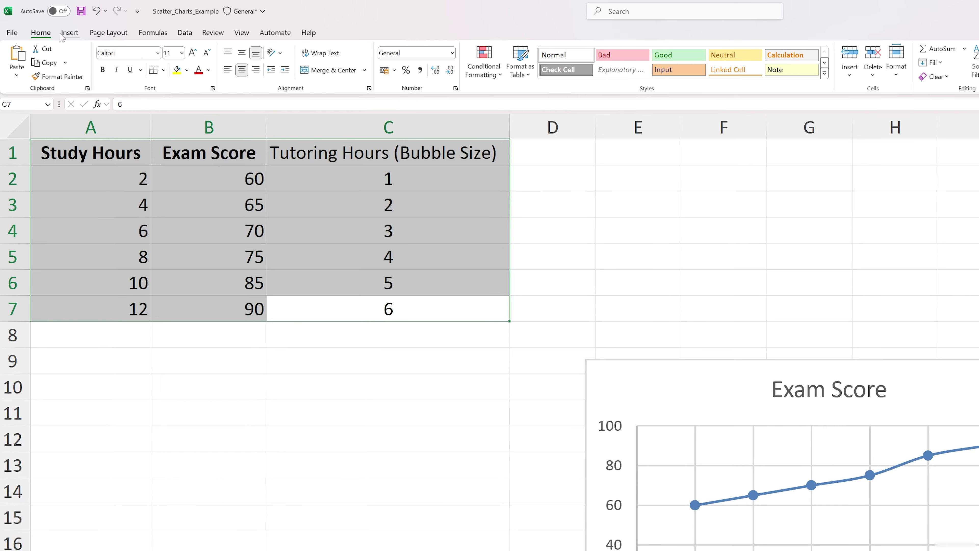
- Insert a 3-D Bubble chart from the A1:C7 table and position it beside the data
left_click(67, 34)
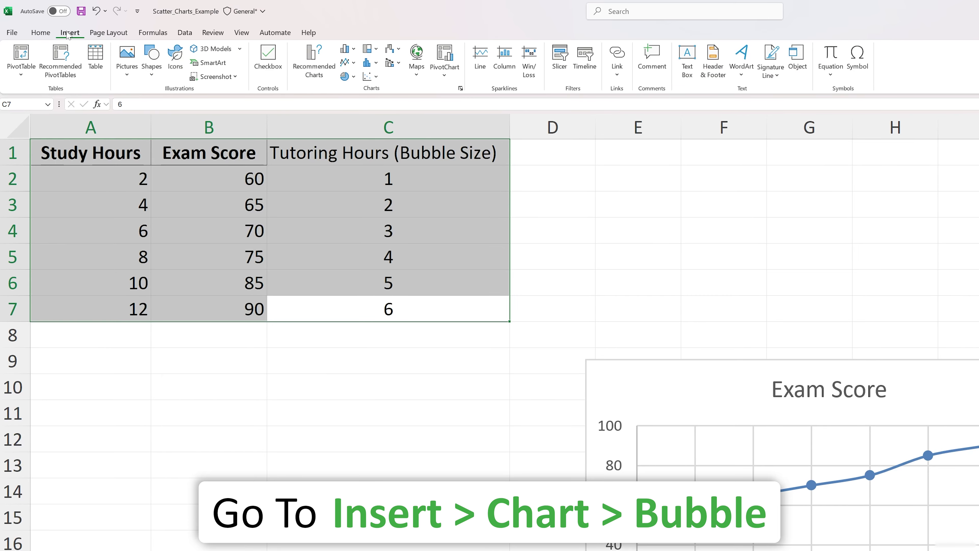
left_click(376, 77)
left_click_drag(438, 236, 487, 167)
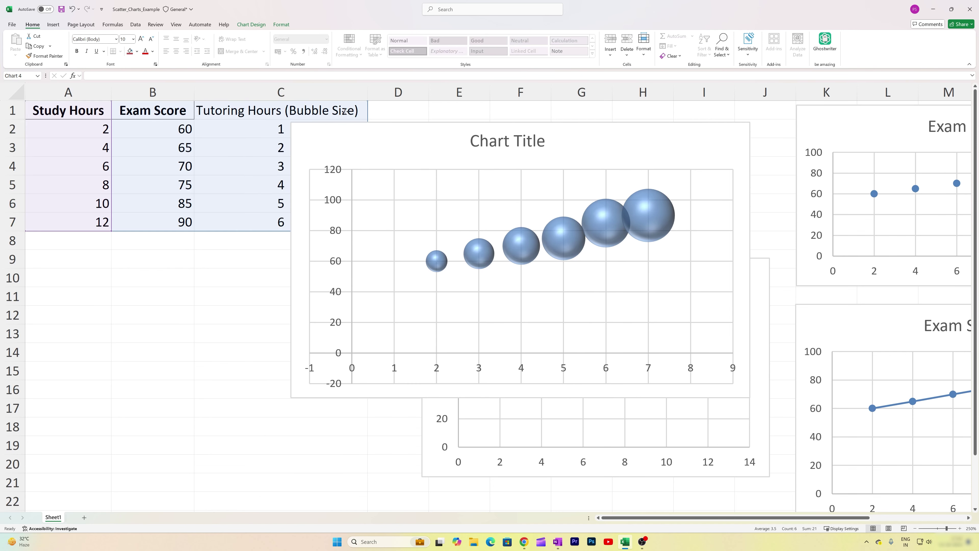
left_click_drag(351, 121, 367, 129)
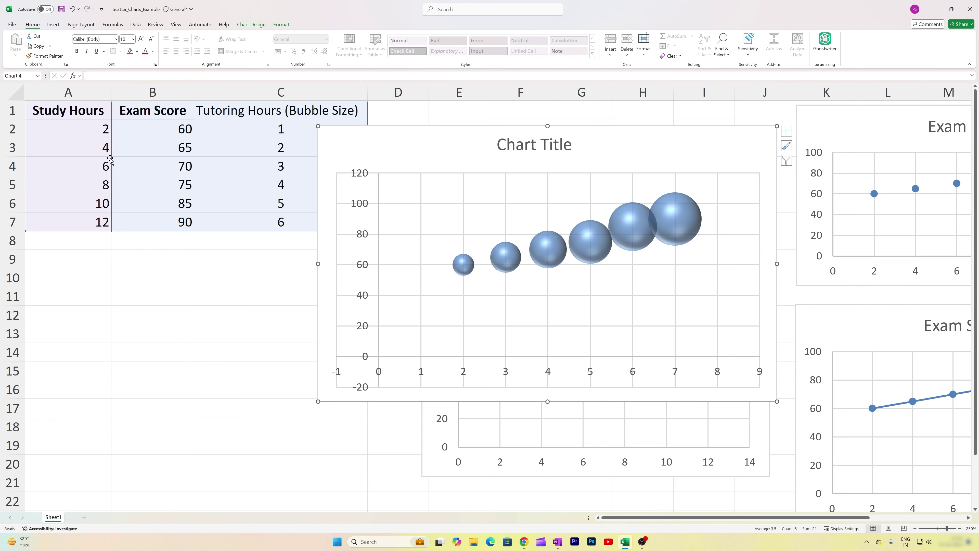
mouse_move(601, 250)
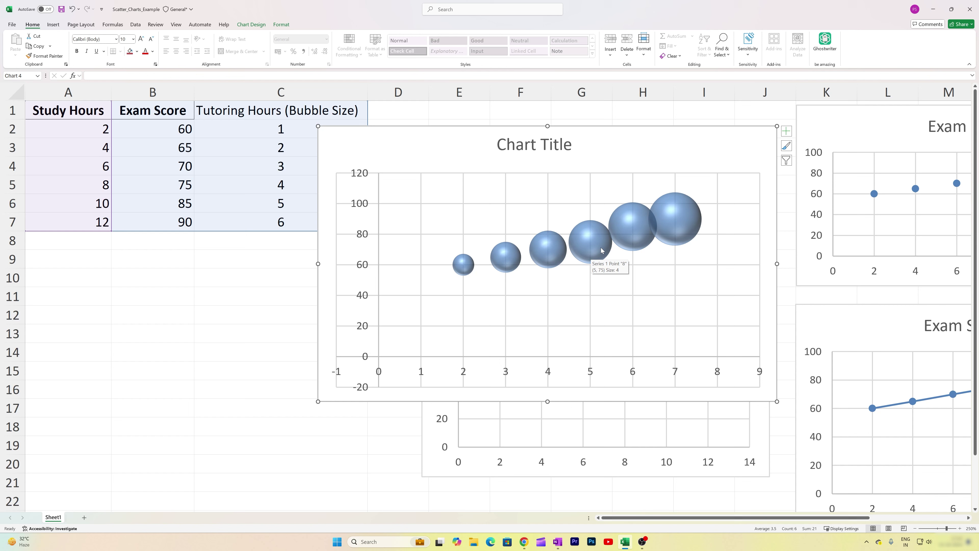